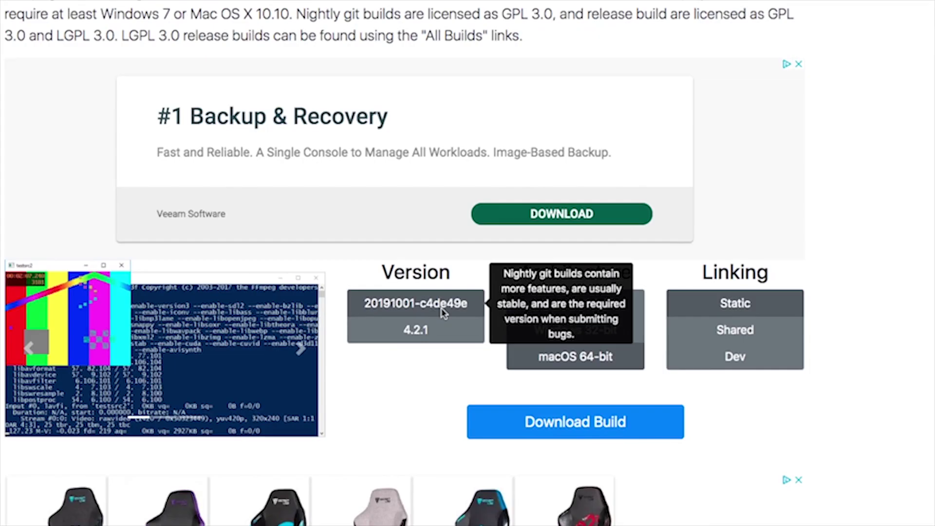
Select the nightly version and the macOS 64-bit build on the FFmpeg Builds page.
left_click(441, 313)
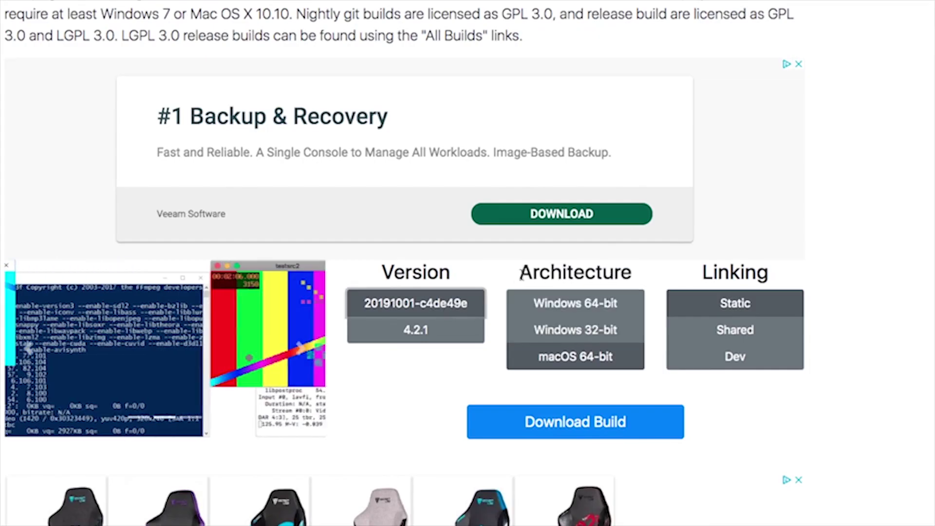
left_click(583, 368)
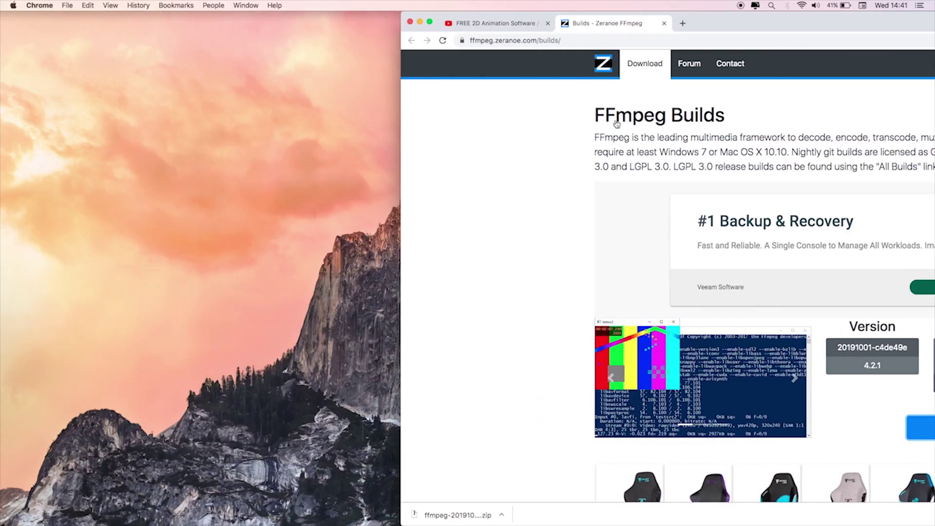
Unzip the FFmpeg build and move its bin/ffmpeg executable onto the desktop.
mouse_move(338, 422)
left_mouse_down()
mouse_move(262, 394)
mouse_move(202, 291)
left_mouse_up()
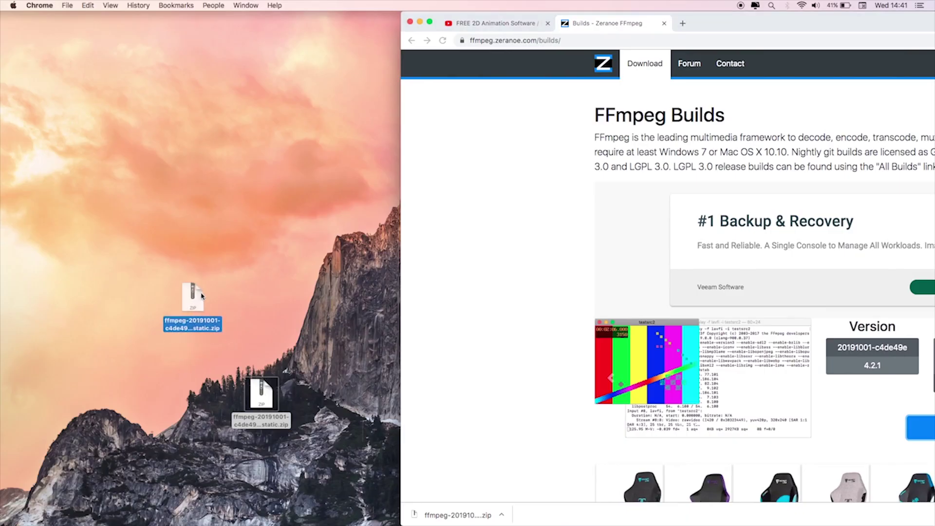
double_click(203, 291)
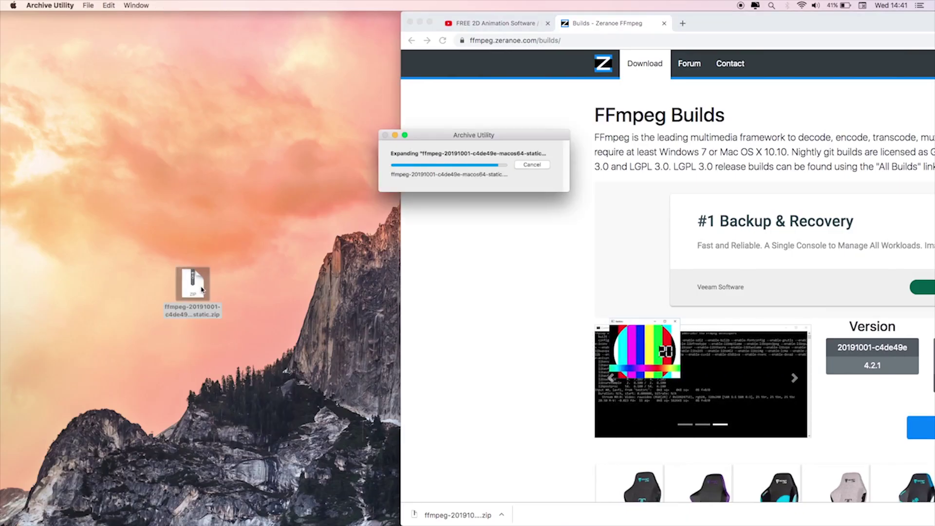
left_click_drag(209, 296, 278, 290)
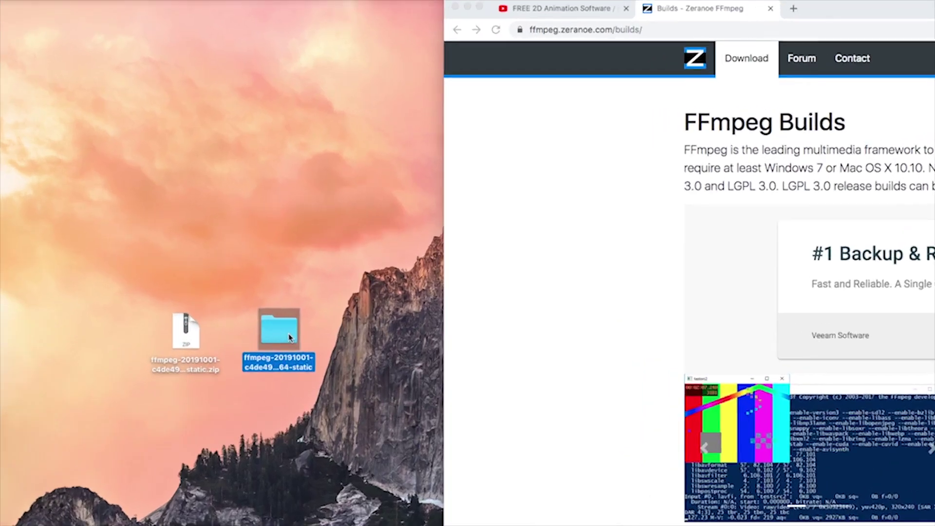
double_click(278, 290)
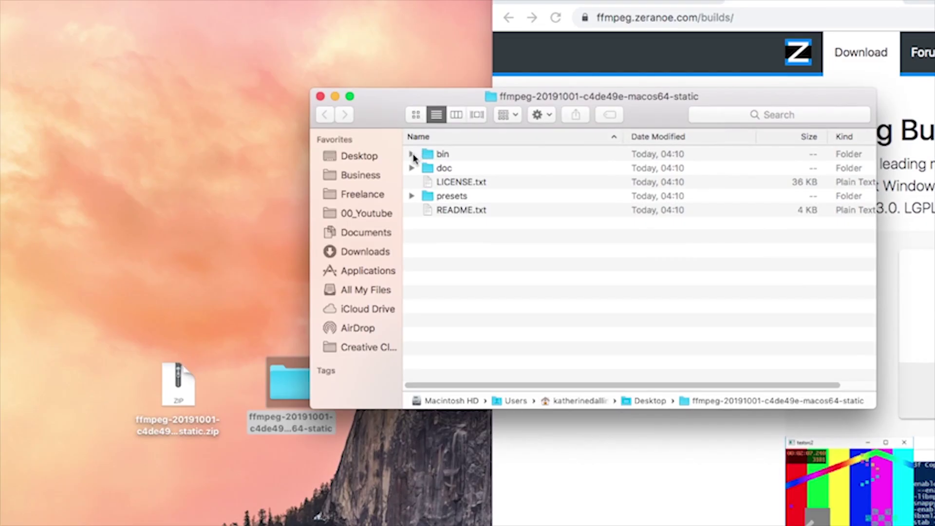
left_click(467, 170)
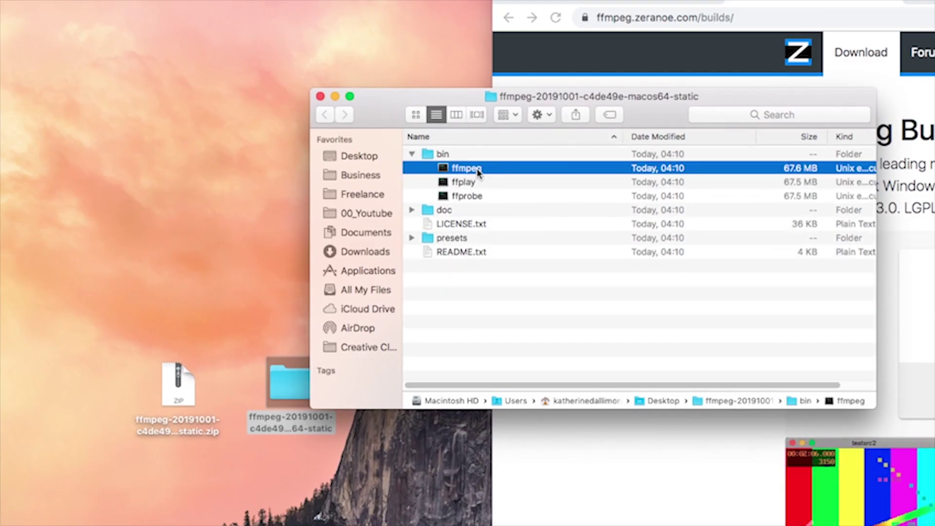
left_click_drag(478, 170, 115, 157)
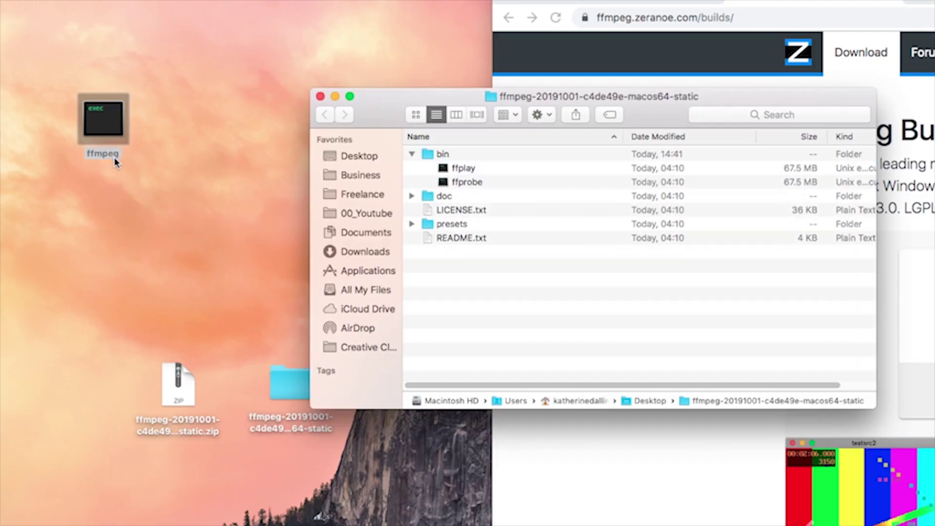
Move the ffmpeg zip and its extracted folder to the Trash.
left_click(320, 97)
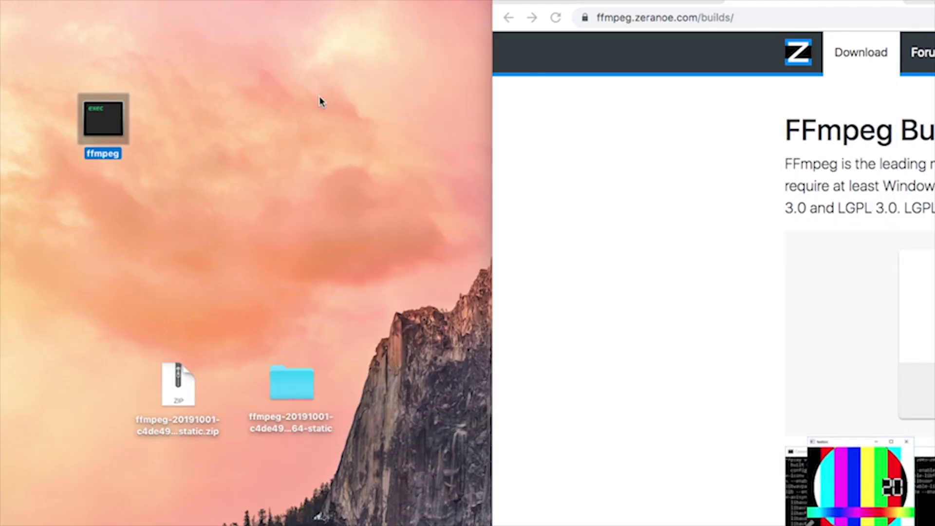
left_click_drag(366, 296, 80, 424)
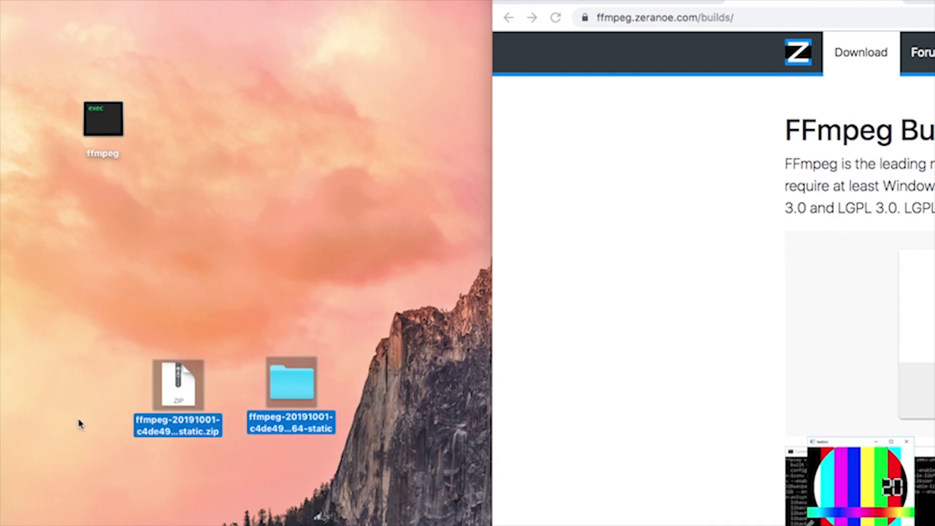
right_click(182, 391)
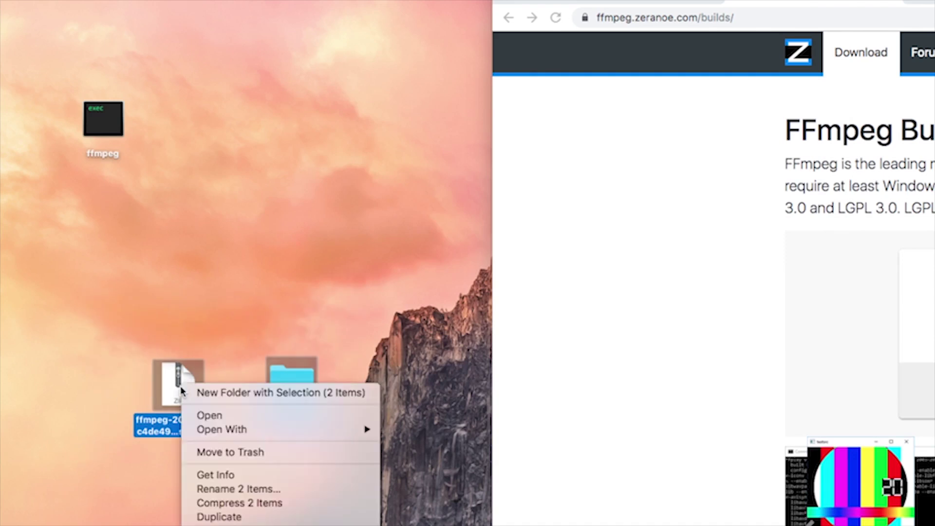
left_click(232, 455)
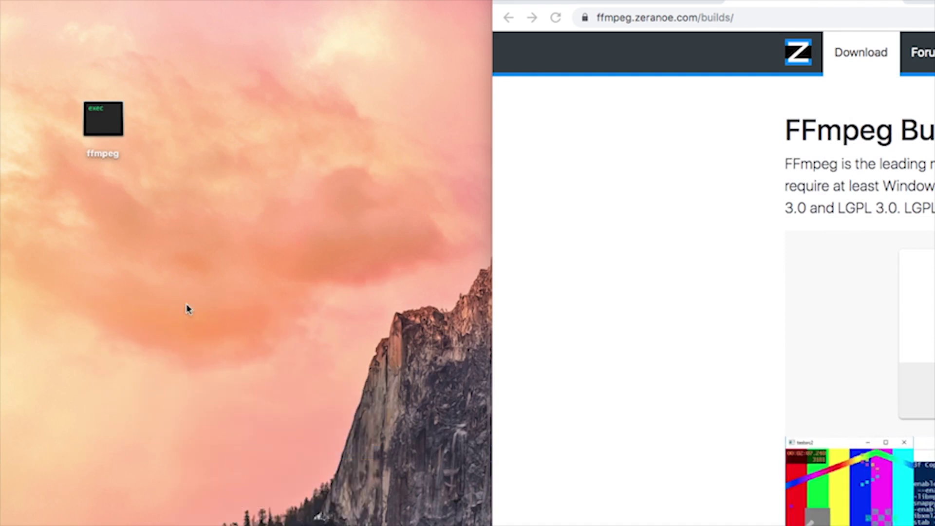
mouse_move(98, 125)
left_mouse_down()
mouse_move(243, 112)
mouse_move(248, 101)
left_mouse_up()
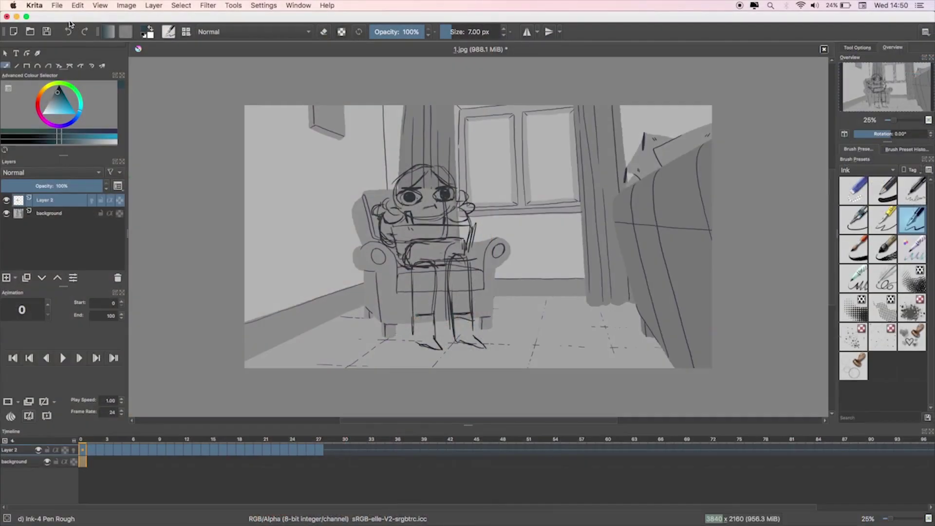
Point the Render Animation FFMpeg field at the ffmpeg file on the Desktop.
left_click(57, 9)
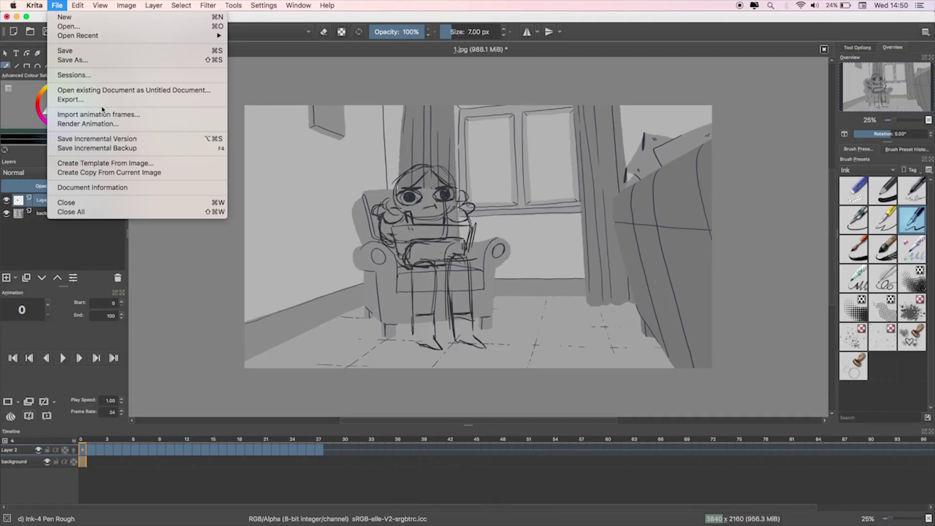
left_click(103, 124)
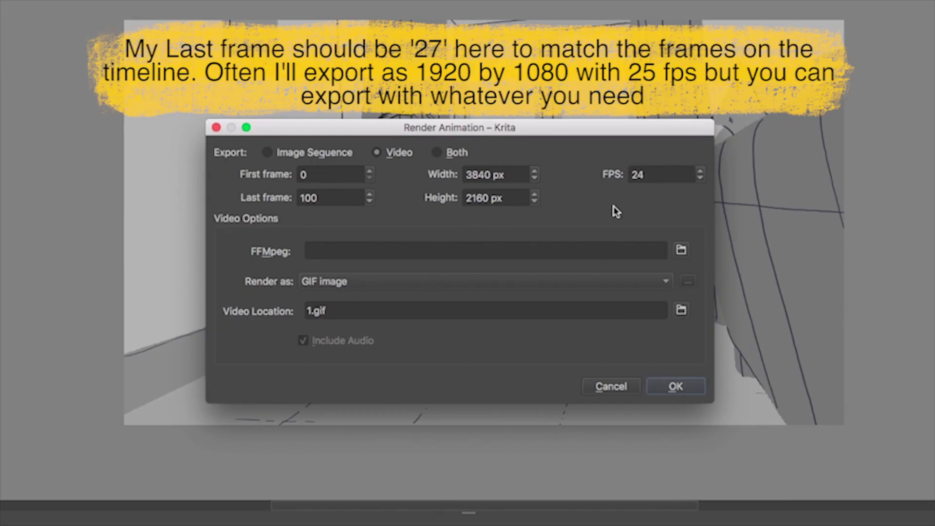
left_click(682, 251)
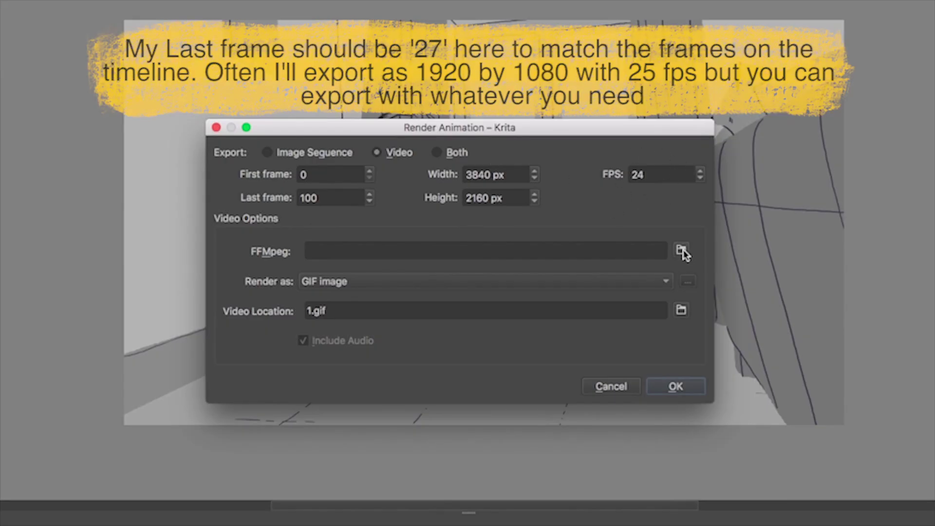
left_click(338, 167)
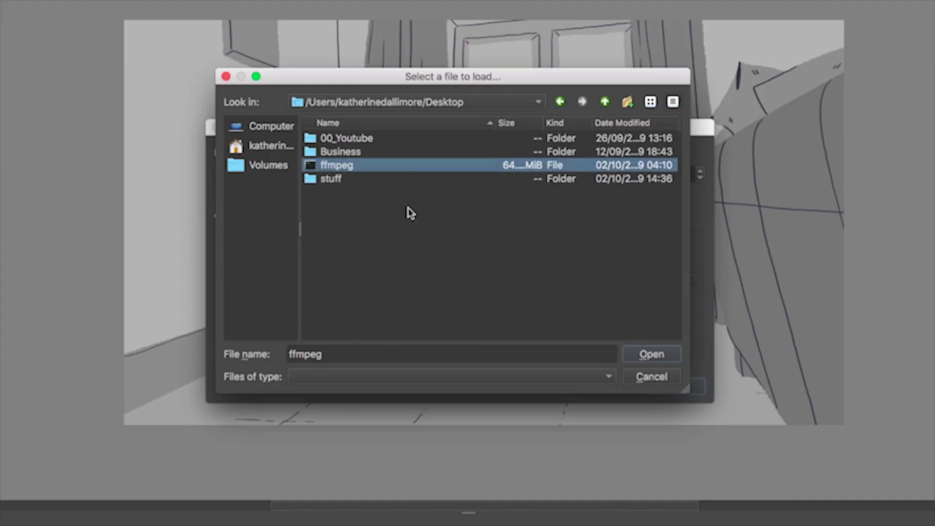
left_click(663, 356)
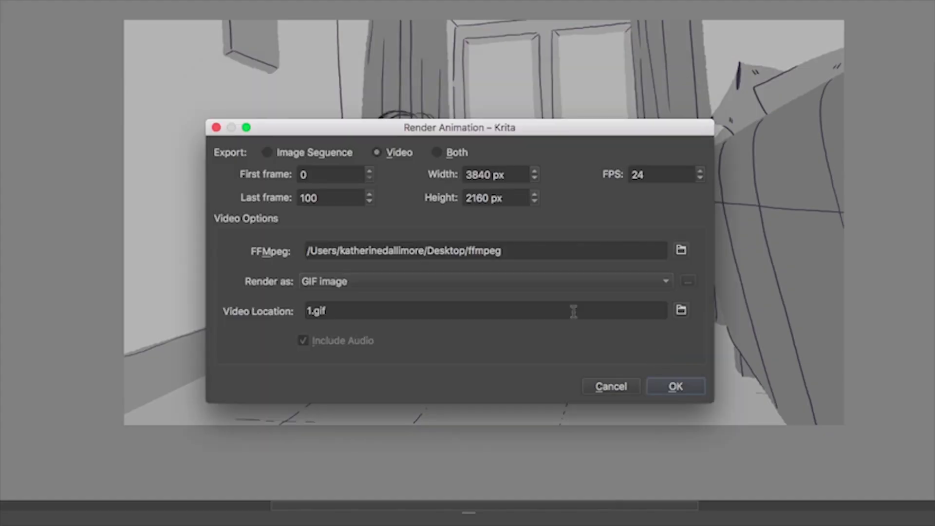
Keep GIF image as the render format and browse for the video save location.
left_click(532, 284)
left_click(536, 286)
left_click(350, 286)
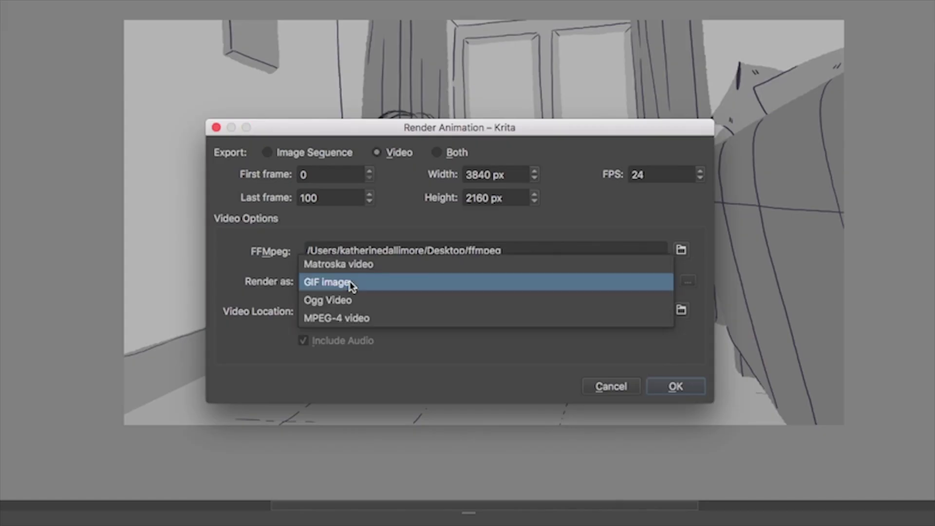
left_click(352, 285)
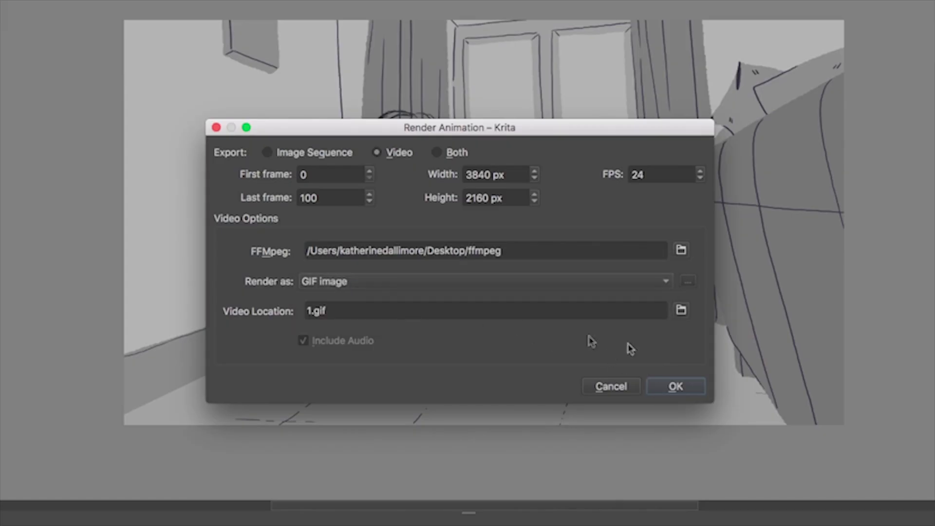
left_click(682, 310)
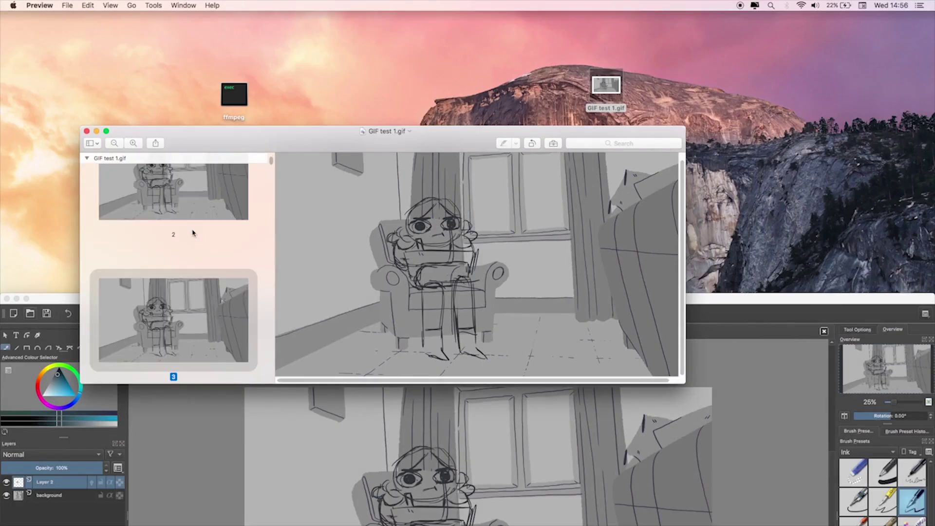
Page through GIF test 1.gif's frames in Preview, then play it in Chrome.
key("Down")
key("Down")
key("Down")
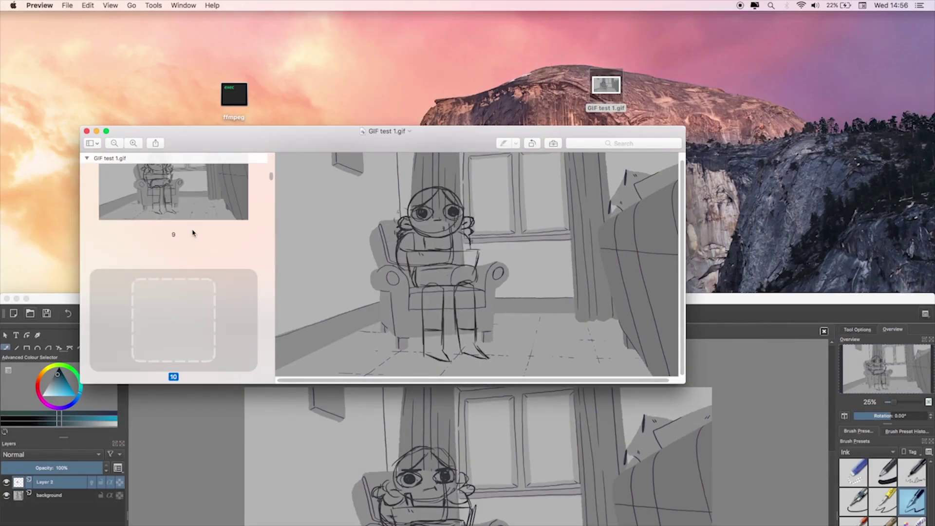
key("Down")
key("Down")
key("Down")
key("Down")
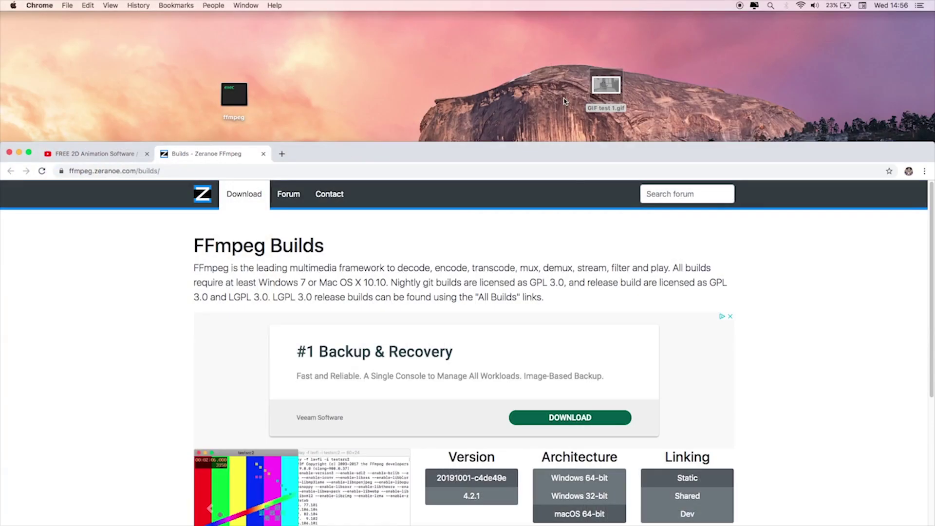
left_click_drag(606, 87, 486, 310)
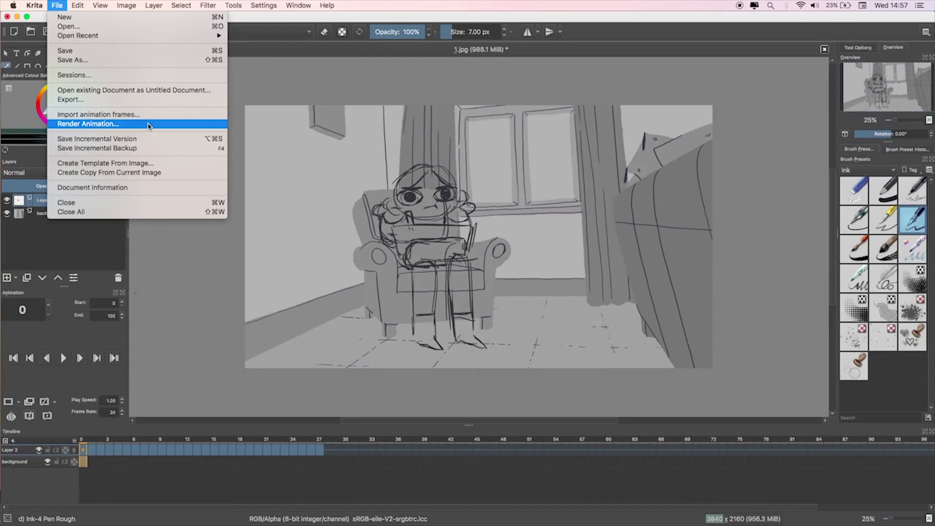
Switch the Render Animation output format to MPEG-4 video.
left_click(148, 124)
left_click(464, 276)
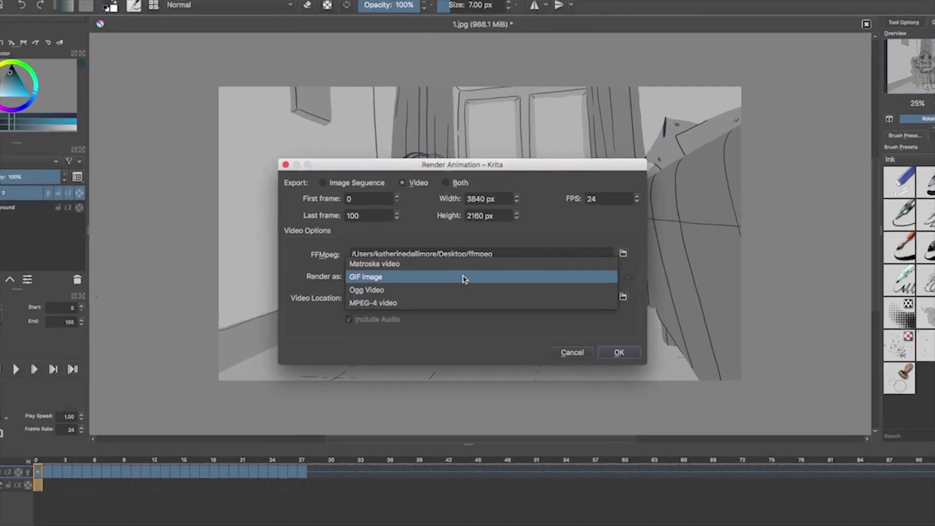
left_click(447, 302)
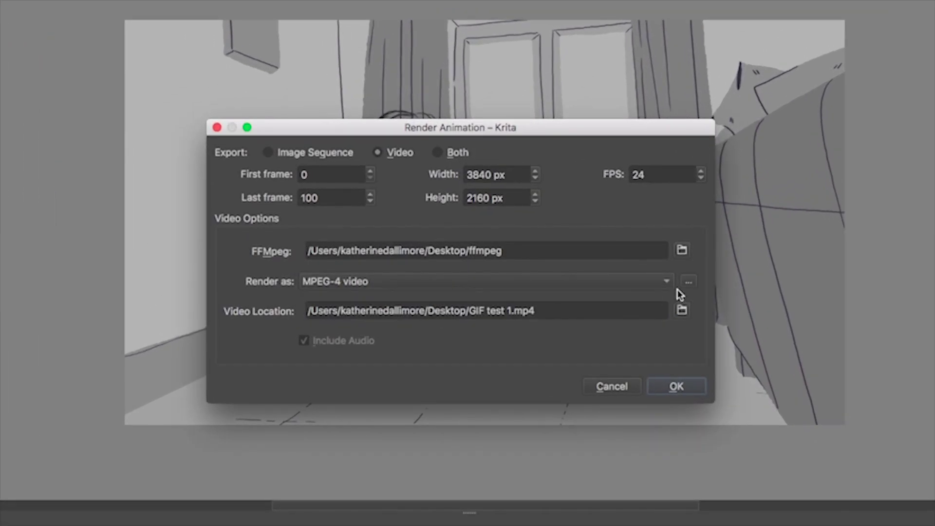
Review the H.264 encoding profiles, trying high422 but leaving it at baseline.
left_click(688, 284)
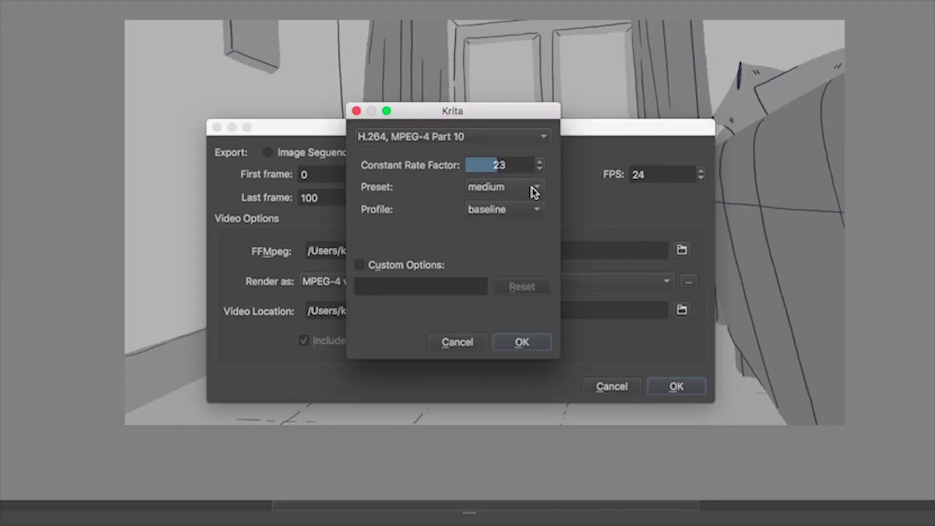
left_click(513, 214)
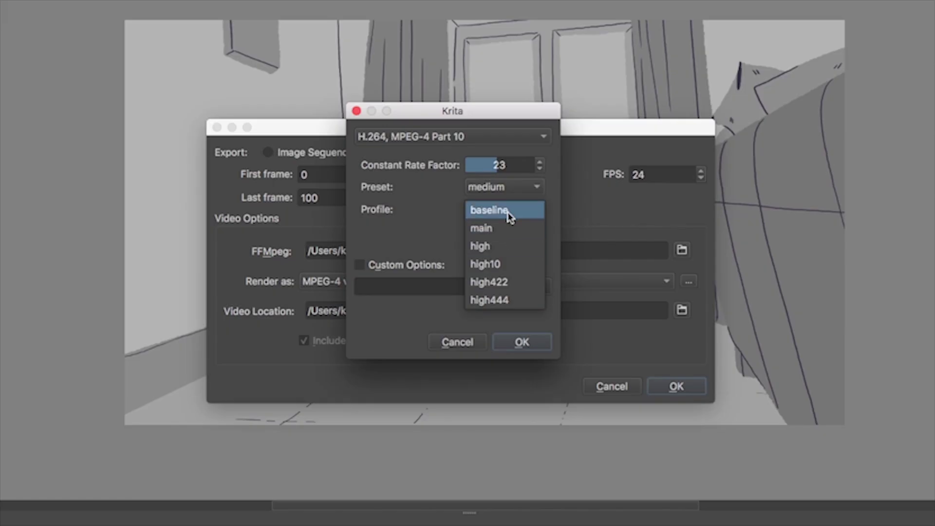
left_click(511, 213)
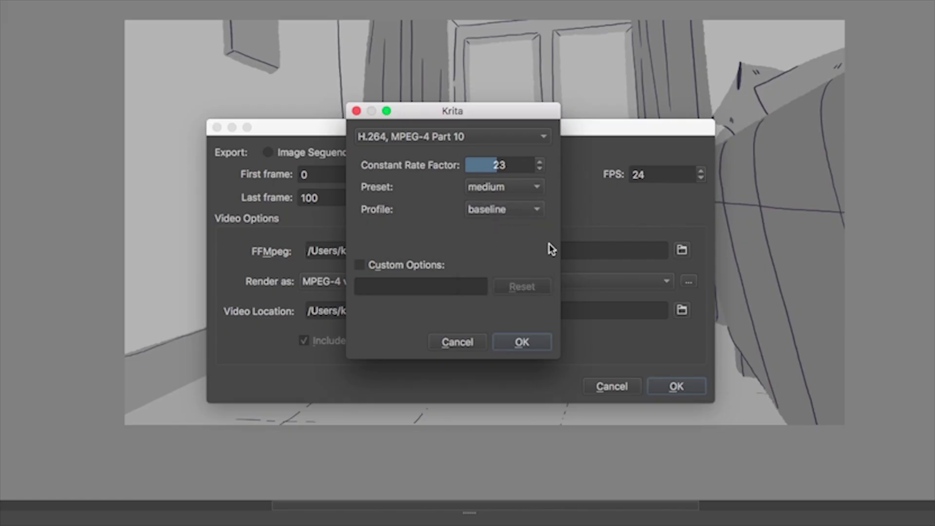
left_click(533, 215)
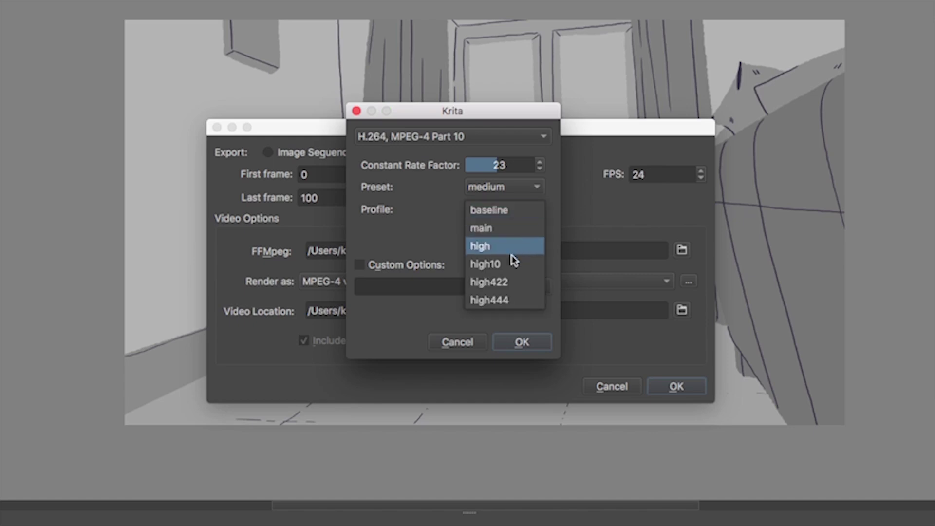
left_click(510, 291)
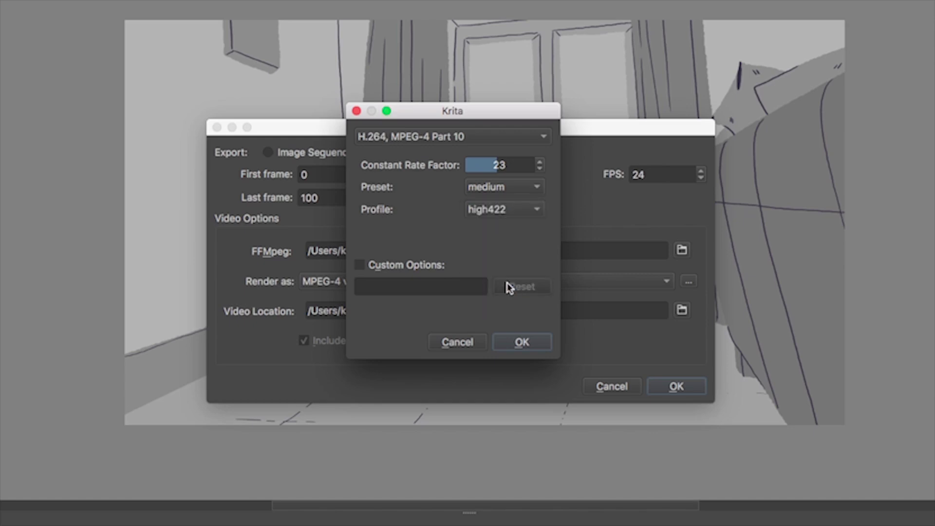
left_click(498, 212)
left_click(502, 140)
Accept the H.264 settings and render the animation as MP4 test 1.mp4 on the Desktop.
left_click(522, 344)
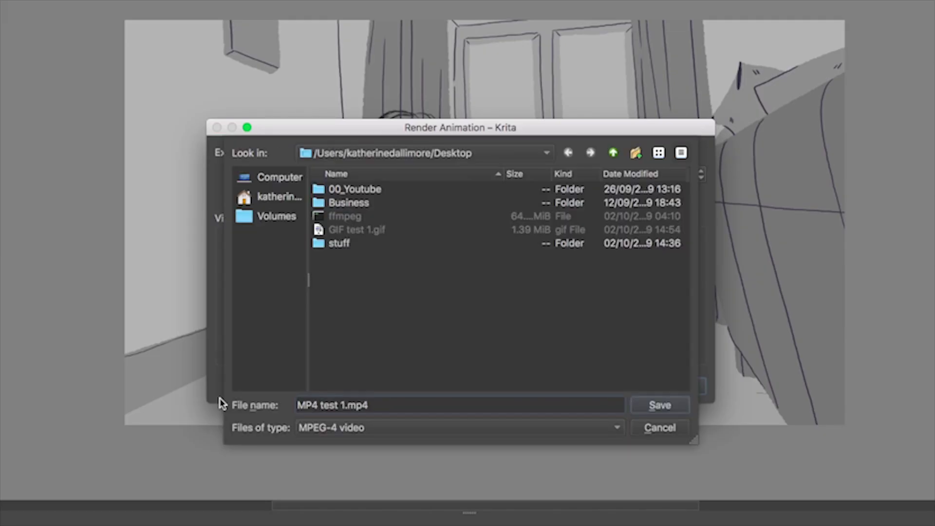
key("Return")
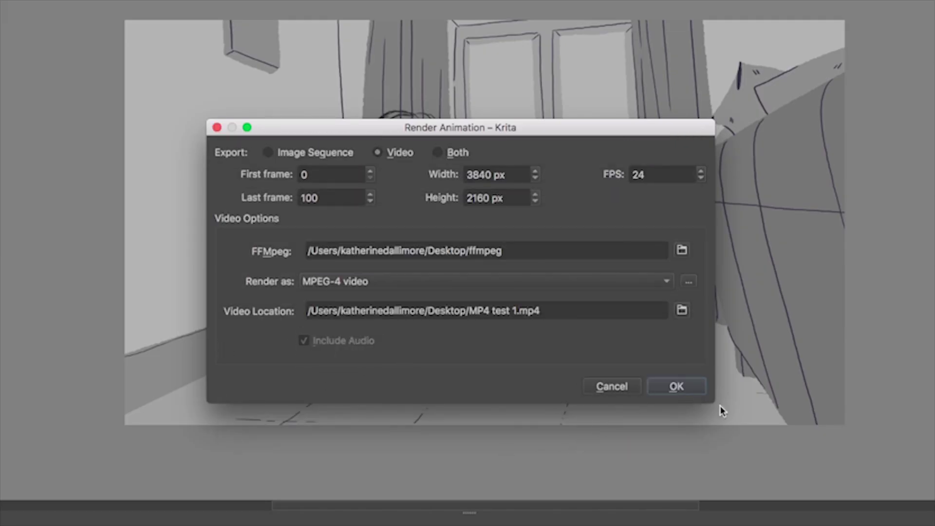
left_click(678, 388)
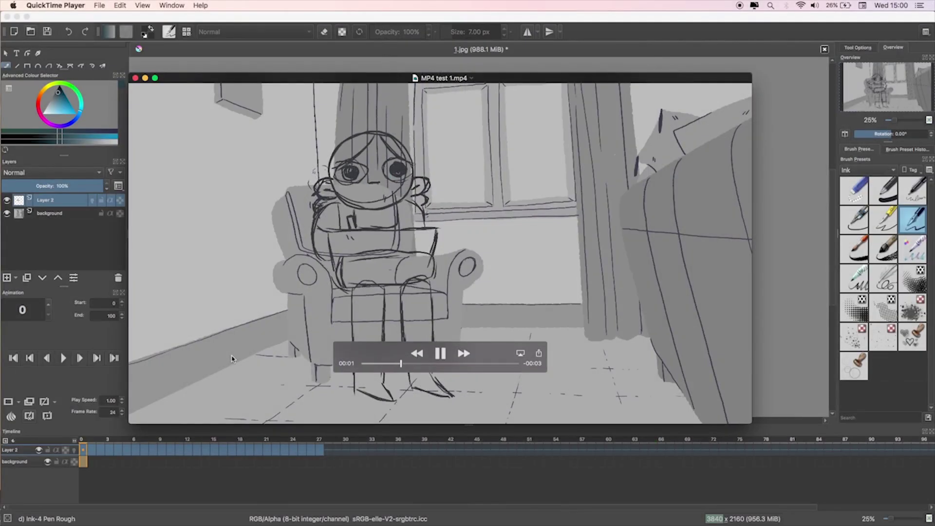
Hide the background layer, then set the Render Animation output back to GIF image.
key("super+q")
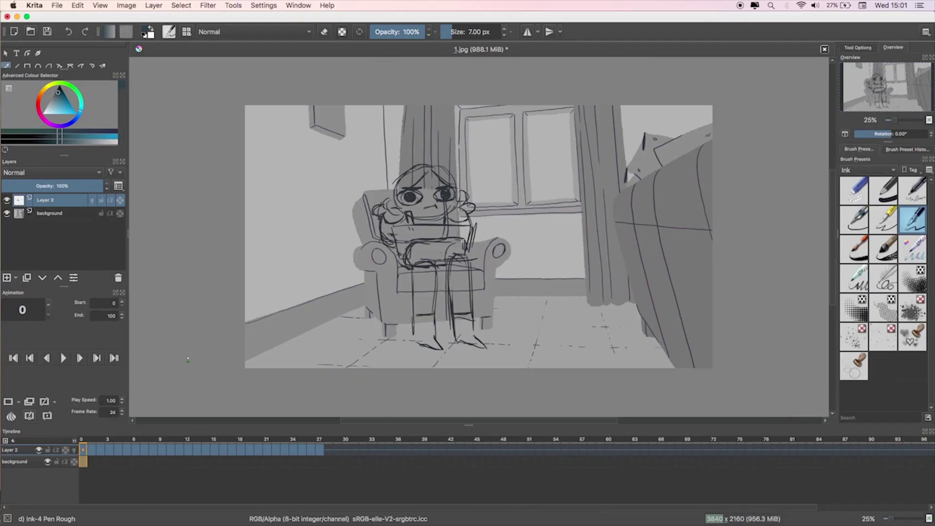
left_click(7, 214)
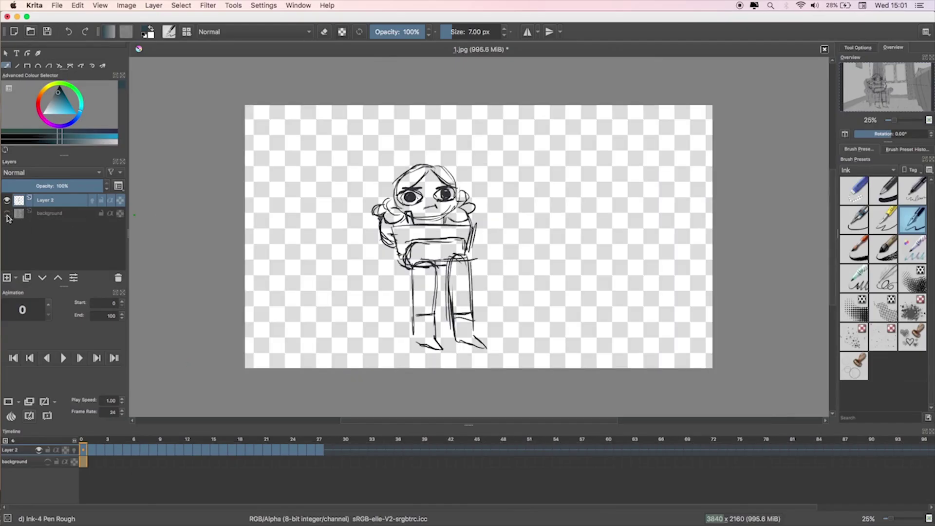
left_click(58, 5)
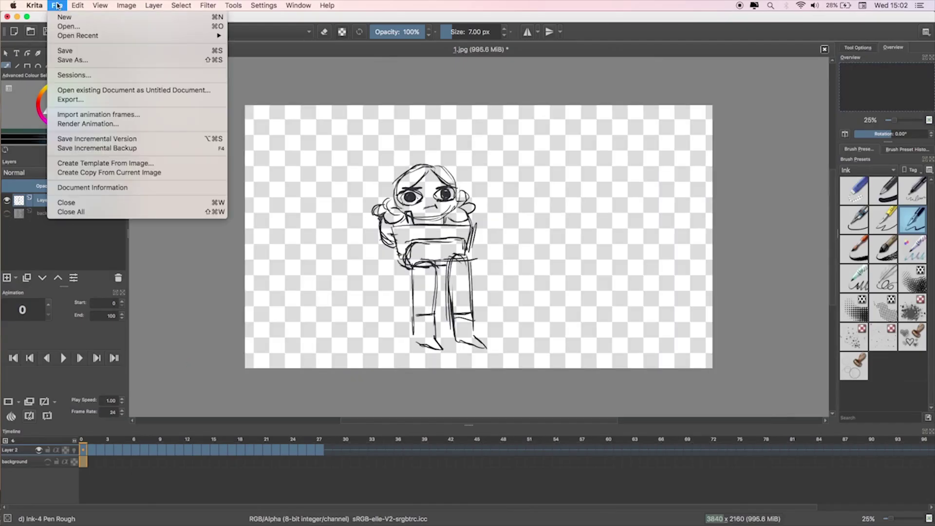
left_click(88, 123)
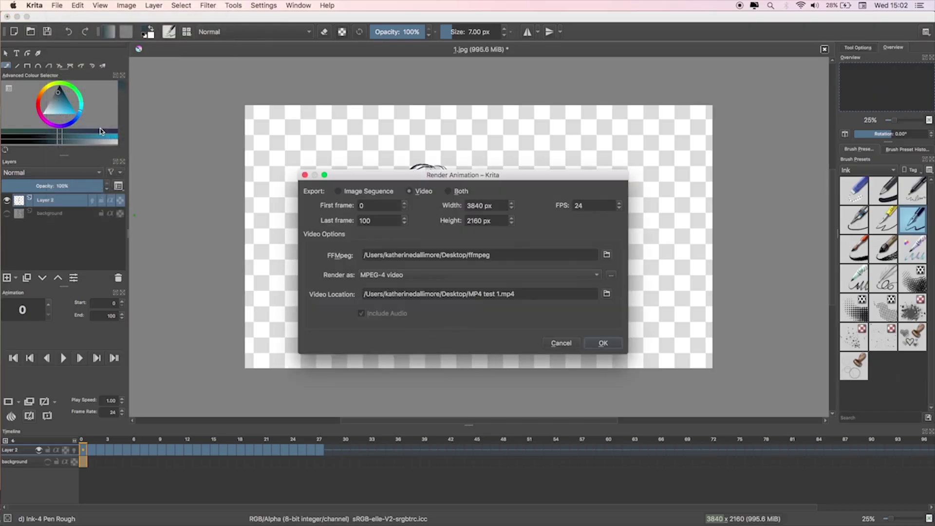
left_click(363, 191)
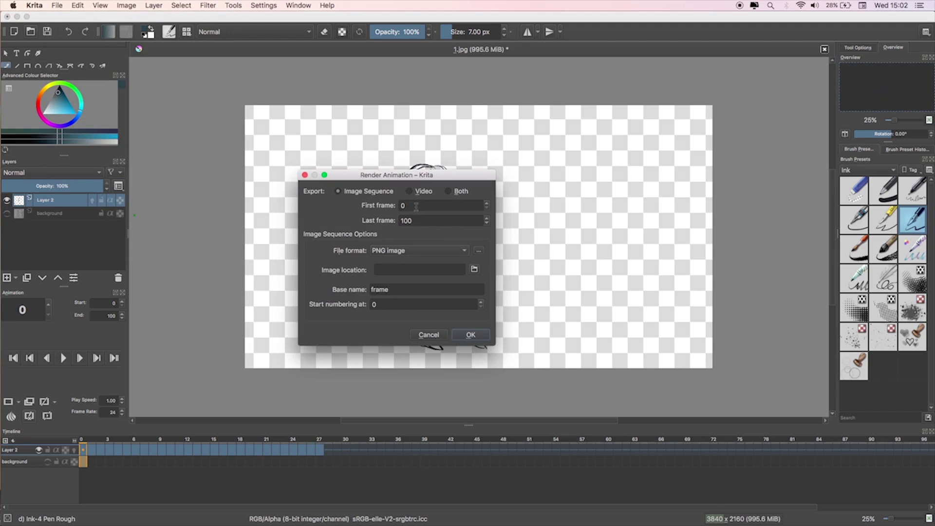
left_click(422, 193)
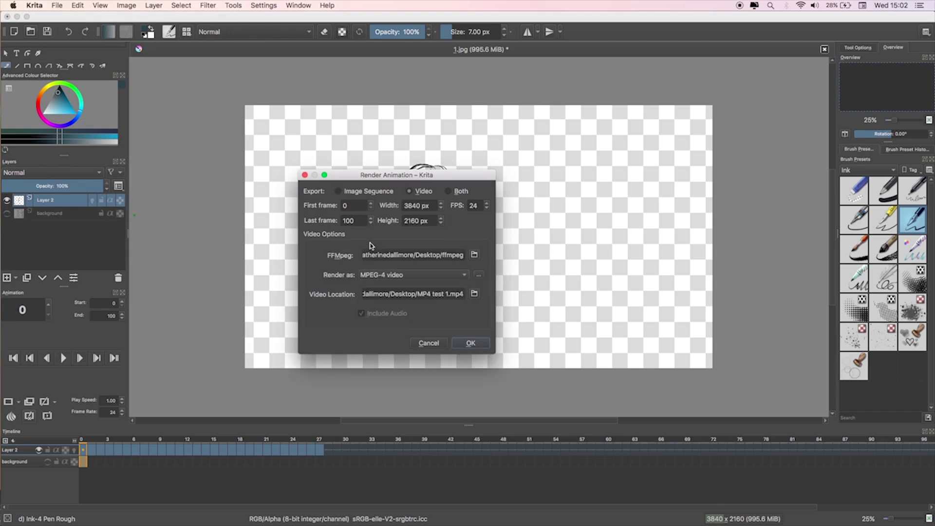
left_click(387, 277)
left_click(385, 251)
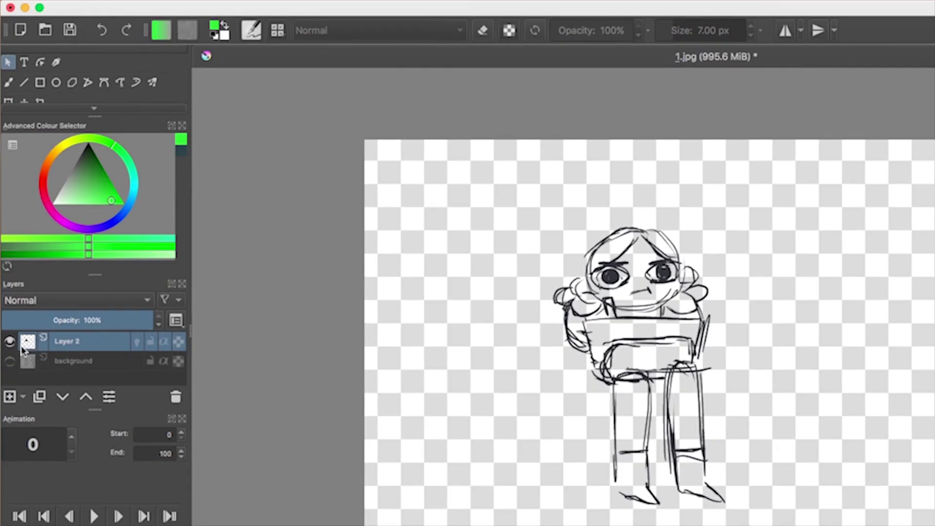
Hide Layer 2 and add a new Layer 4 beneath it.
left_click(10, 341)
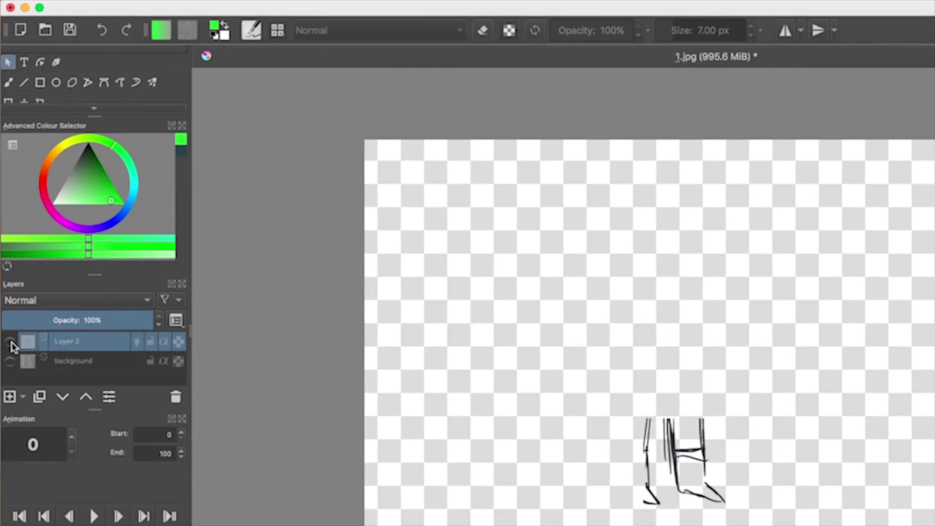
left_click(10, 399)
left_click_drag(71, 344, 72, 373)
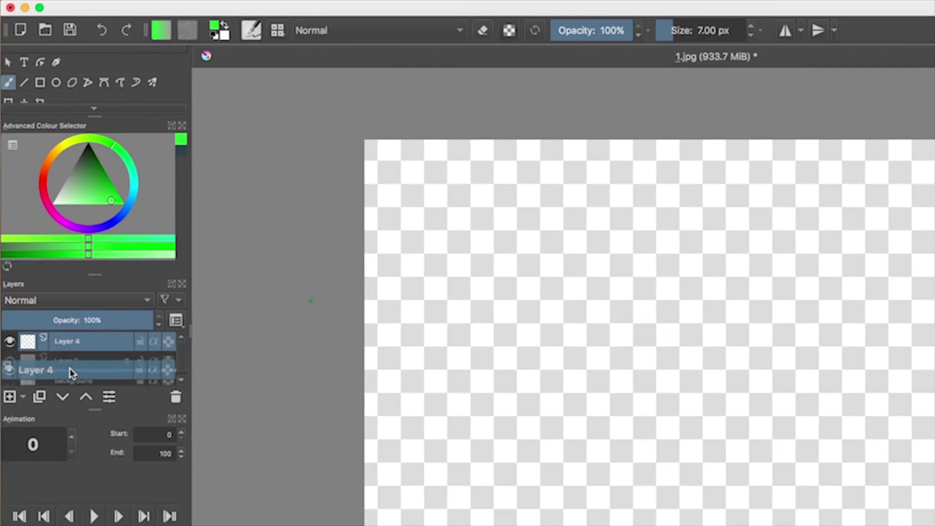
scroll(146, 77, "down", 3)
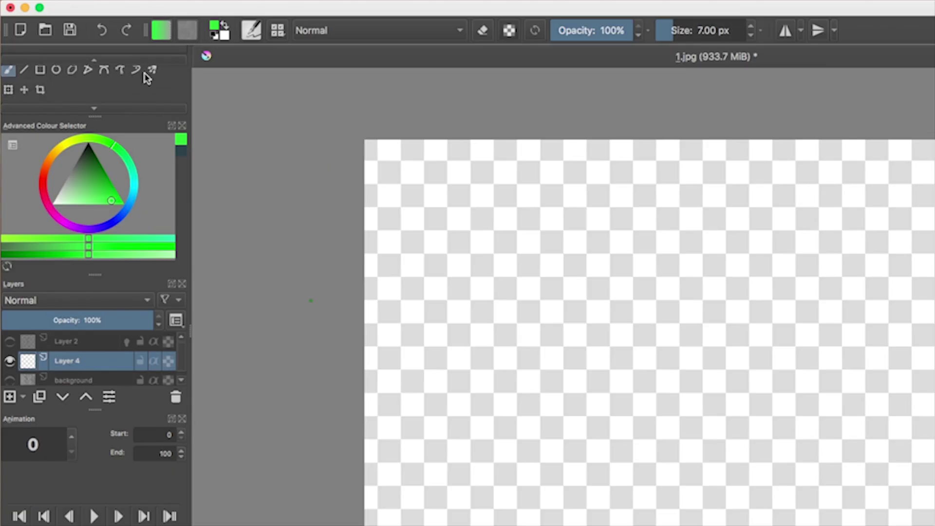
Fill Layer 4 with bright green, show it in the timeline, and unhide Layer 2.
left_click(72, 90)
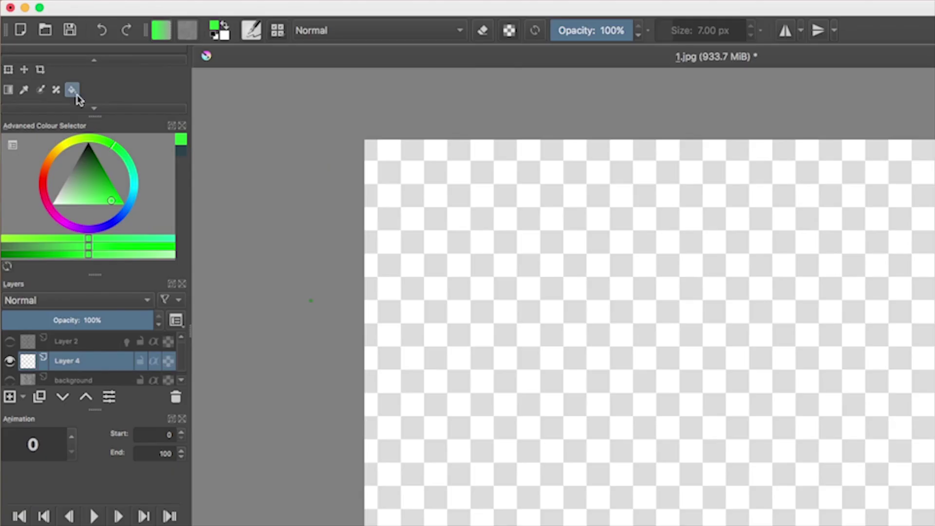
left_click_drag(109, 200, 108, 197)
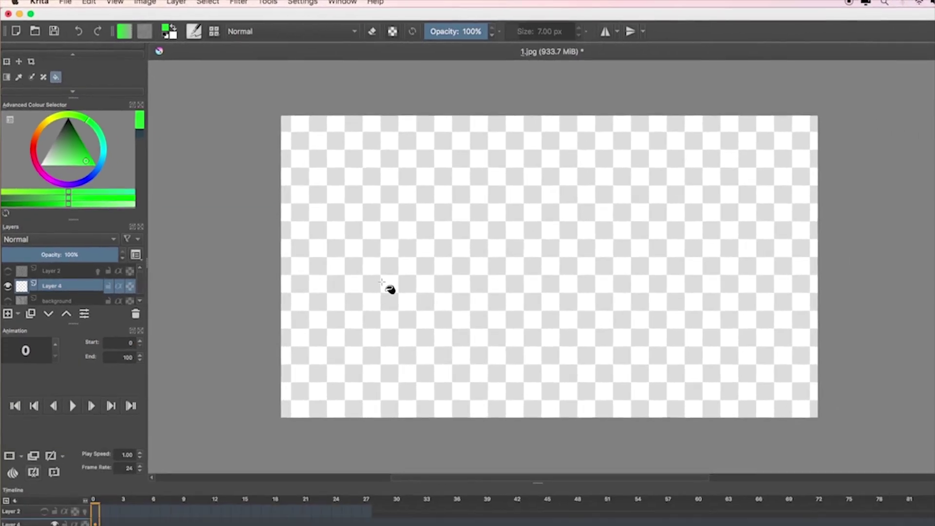
left_click(349, 262)
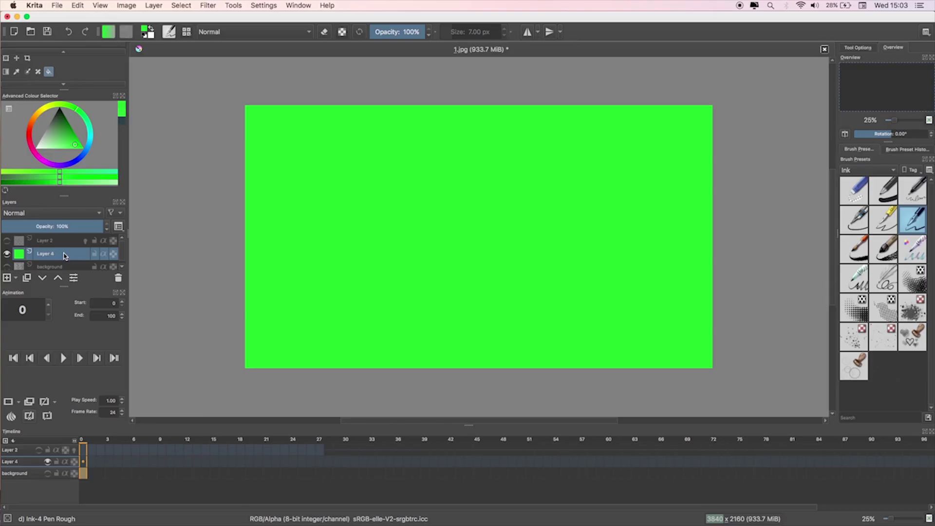
right_click(63, 255)
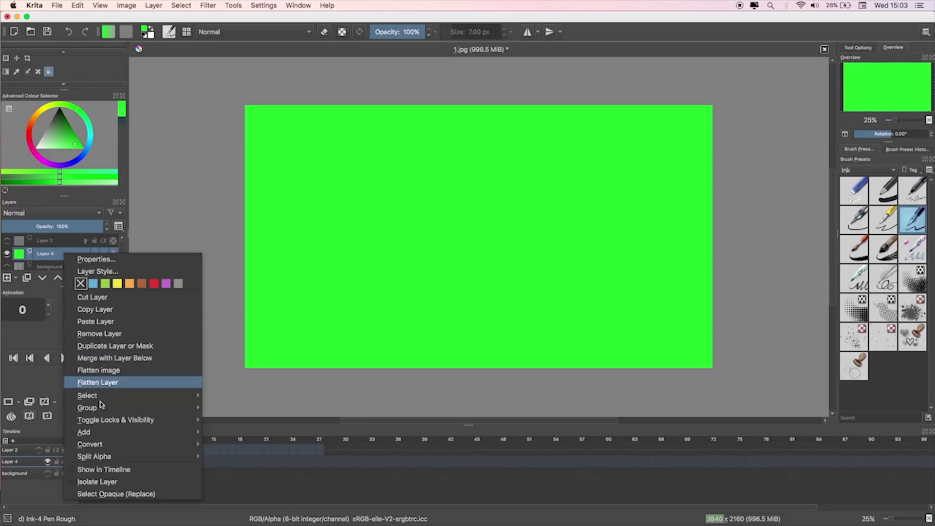
left_click(71, 471)
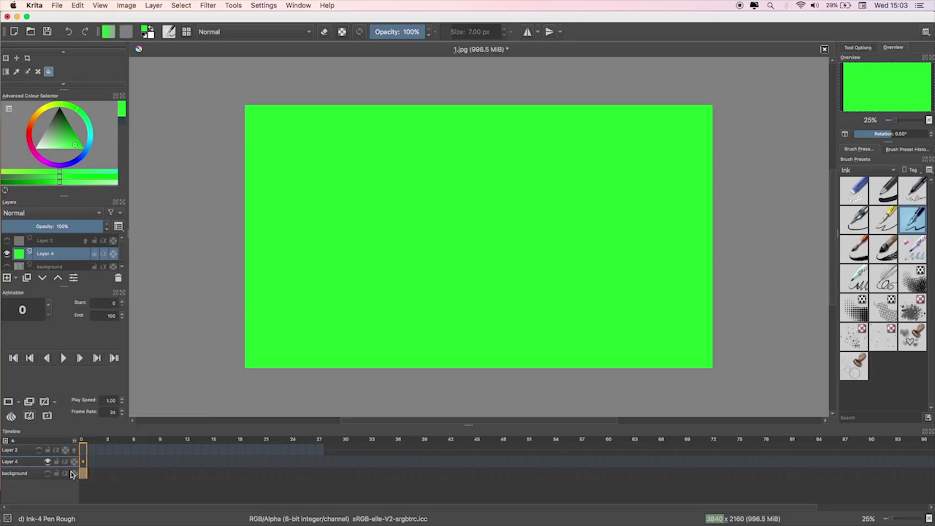
left_click(8, 242)
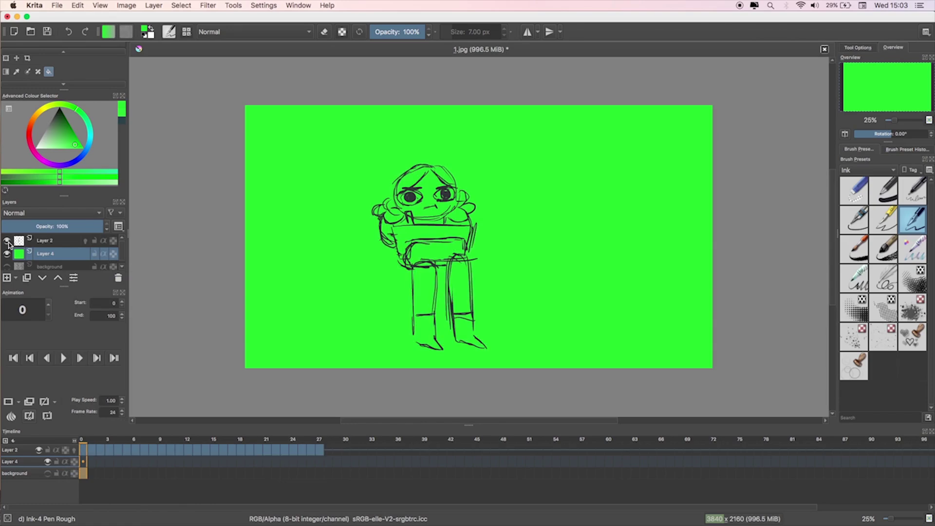